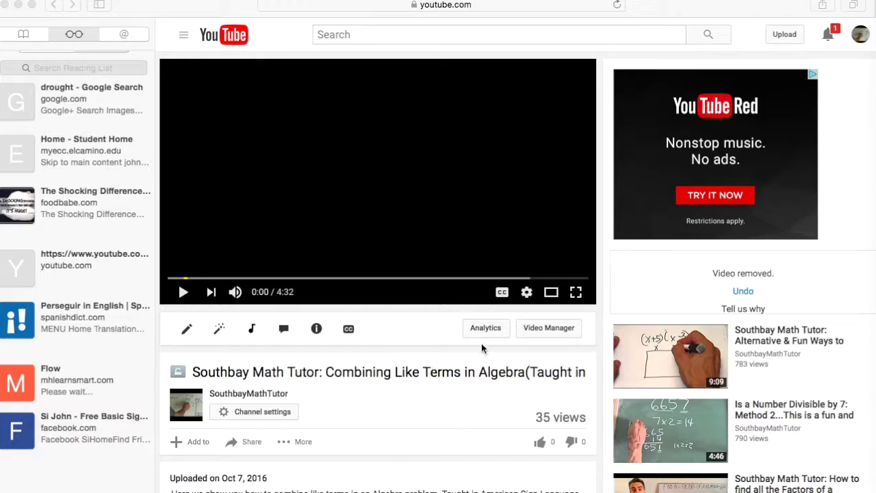
Open the video's published English (Automatic) captions for editing, overwriting the existing subtitles, and pause the preview
{"action": "left_click", "coordinate": [349, 329]}
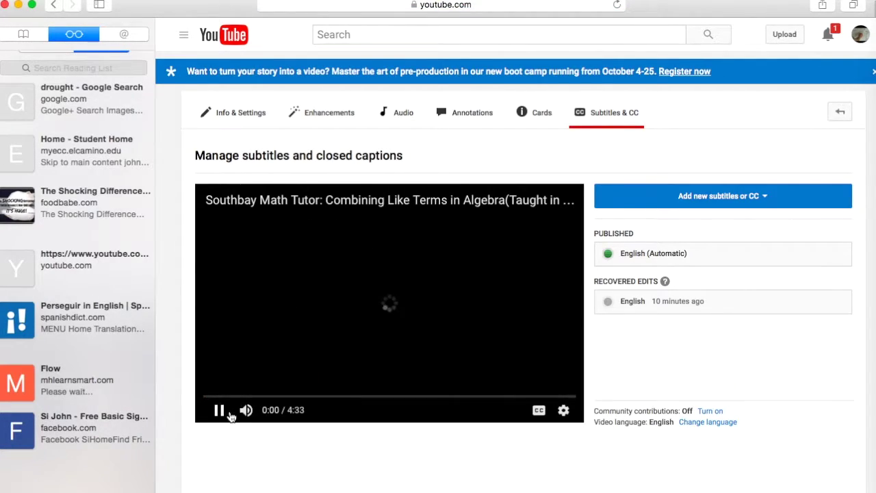
{"action": "left_click", "coordinate": [220, 411]}
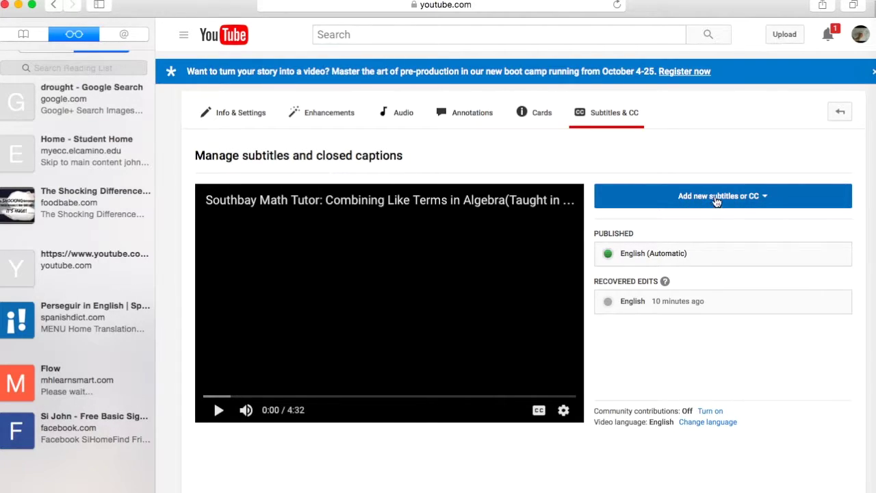
{"action": "left_click", "coordinate": [680, 253]}
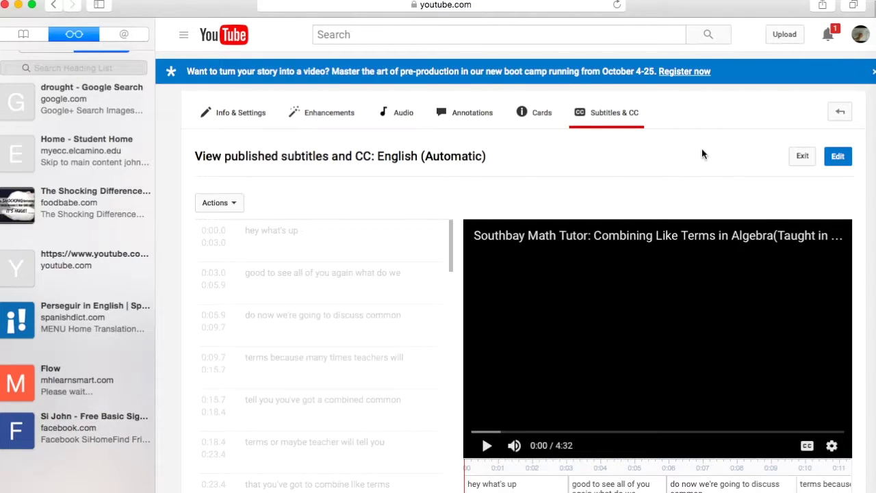
{"action": "left_click", "coordinate": [835, 159]}
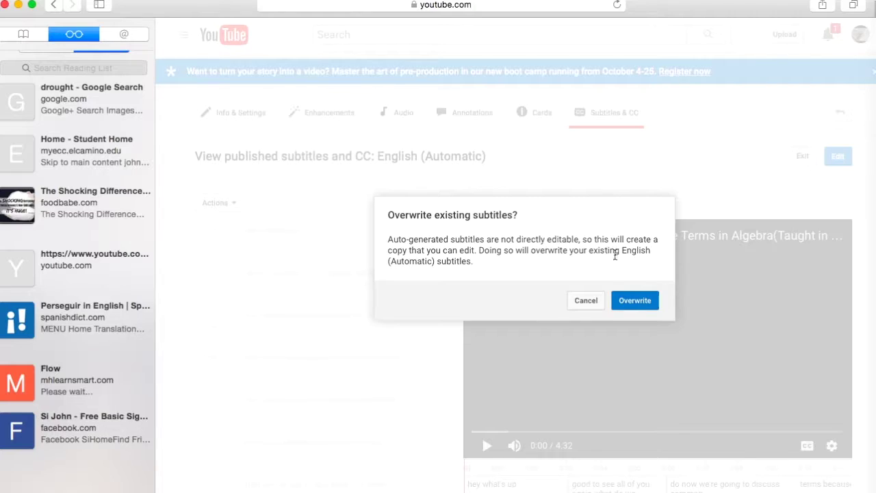
{"action": "left_click", "coordinate": [633, 298]}
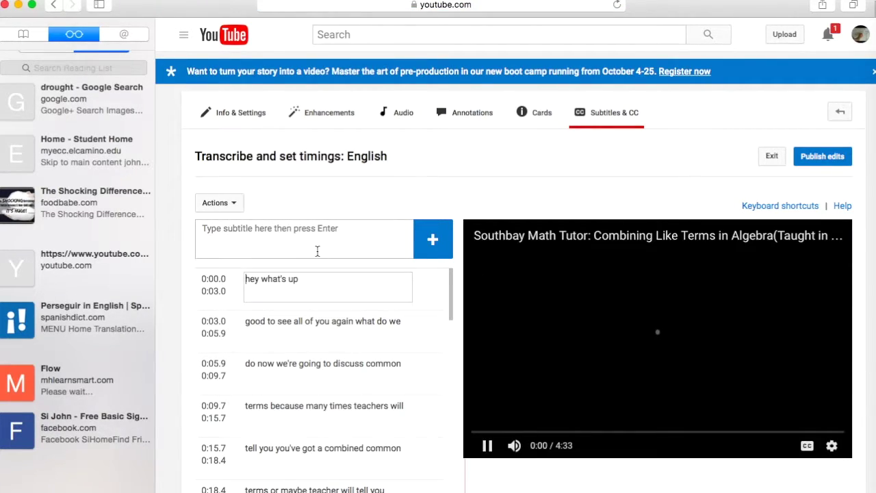
{"action": "left_click", "coordinate": [488, 446]}
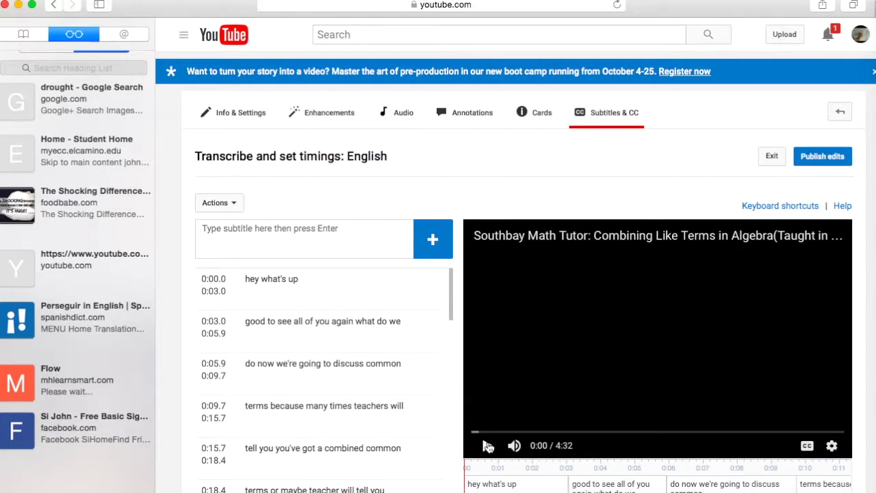
Play the opening seconds of the video, then correct the first caption to "Hey what's up?"
{"action": "left_click", "coordinate": [488, 446]}
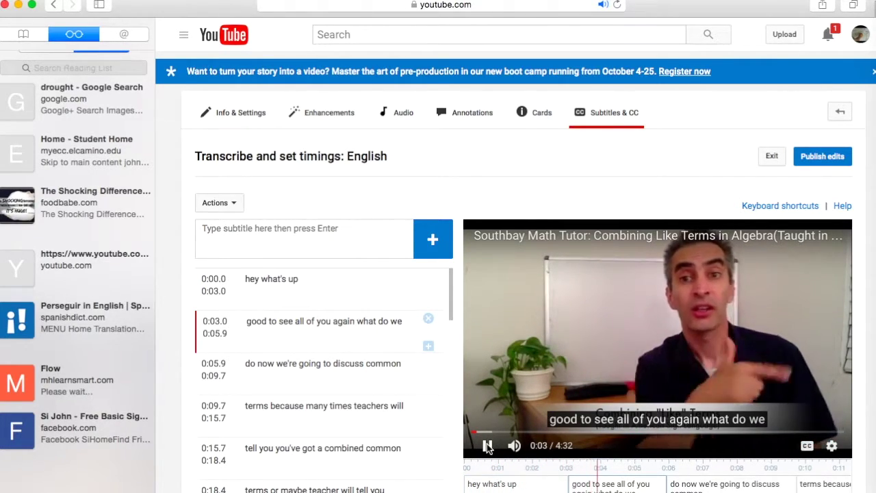
{"action": "left_click", "coordinate": [487, 445]}
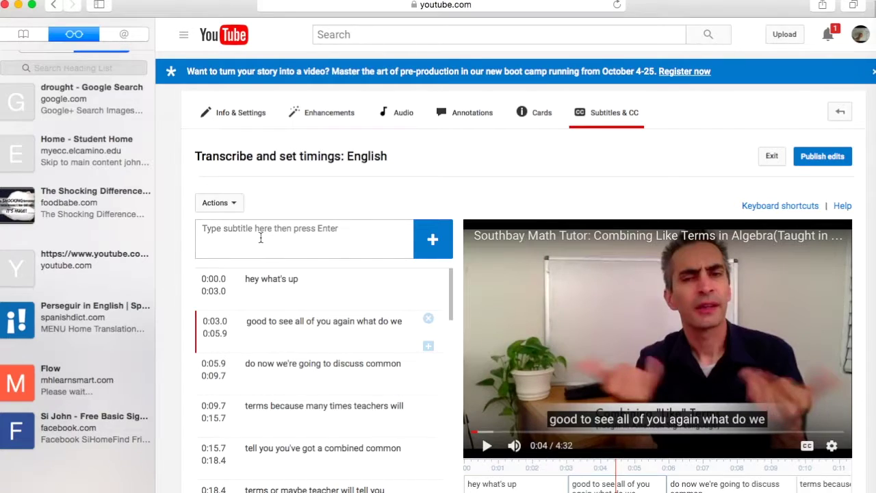
{"action": "left_click", "coordinate": [250, 279]}
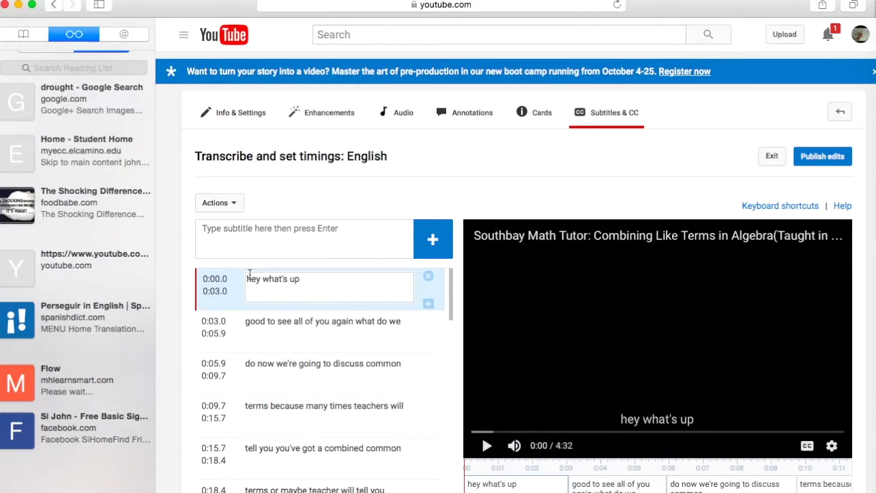
{"action": "key", "text": "BackSpace"}
{"action": "type", "text": "H"}
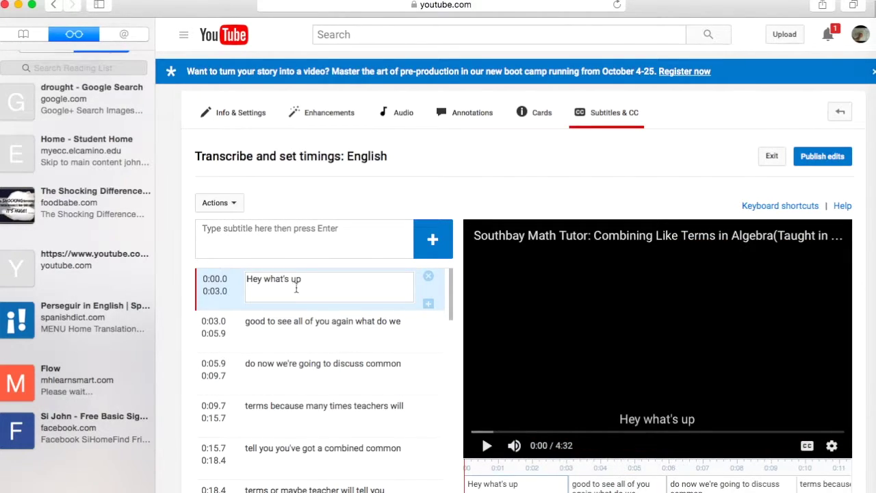
{"action": "type", "text": "?"}
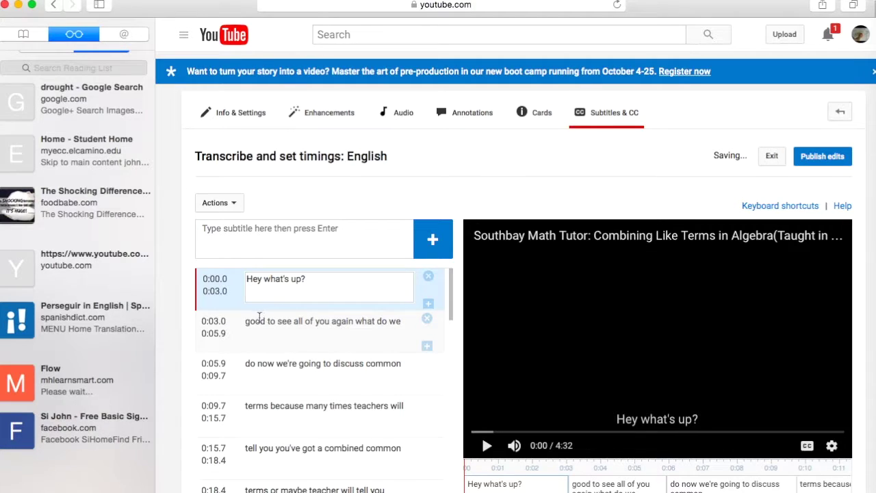
Capitalize "Good" in the second caption and add a period after "again"
{"action": "left_click", "coordinate": [250, 326]}
{"action": "key", "text": "BackSpace"}
{"action": "type", "text": "G"}
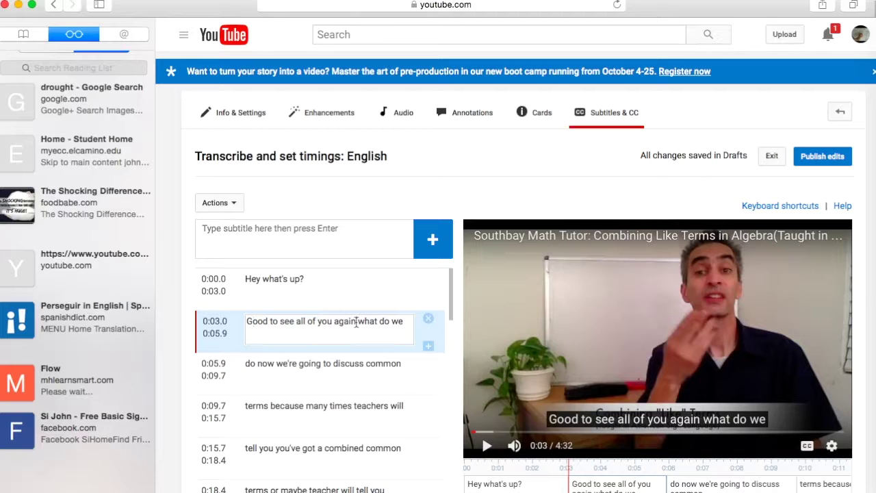
{"action": "left_click", "coordinate": [356, 321]}
{"action": "type", "text": "."}
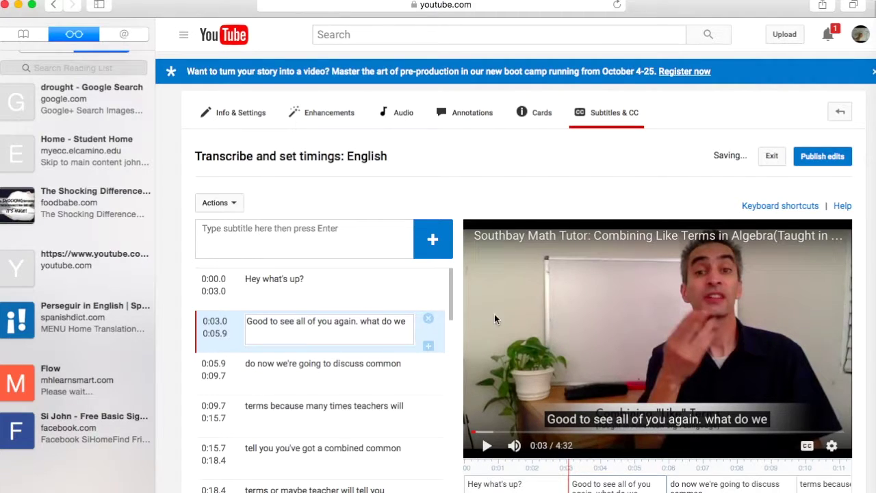
Replay the video from the first caption and capitalize "What" in the second caption
{"action": "left_click", "coordinate": [346, 280]}
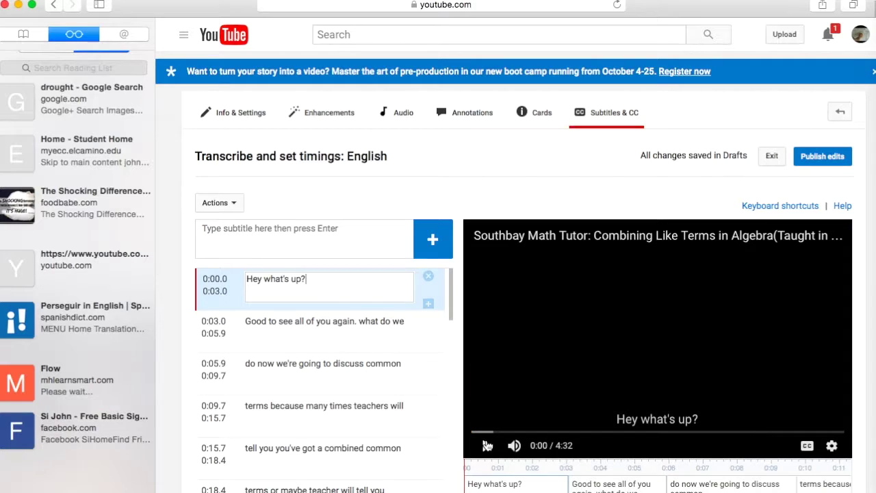
{"action": "left_click", "coordinate": [486, 446]}
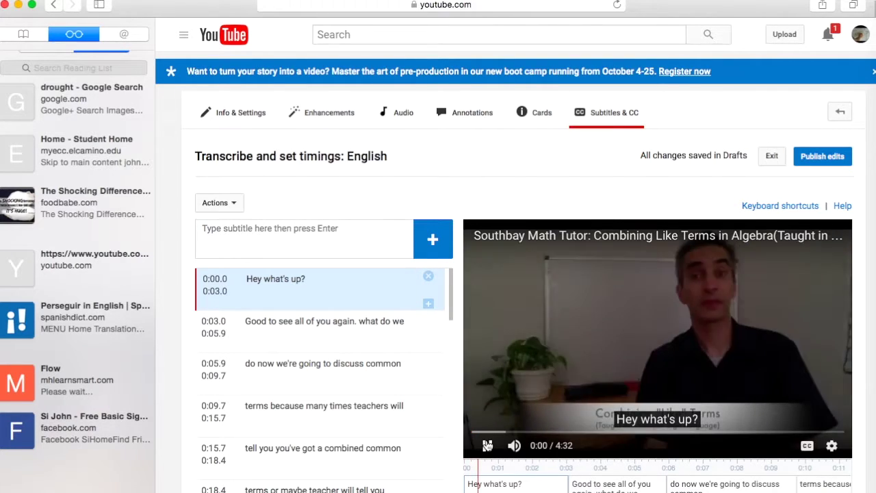
{"action": "left_click", "coordinate": [487, 446]}
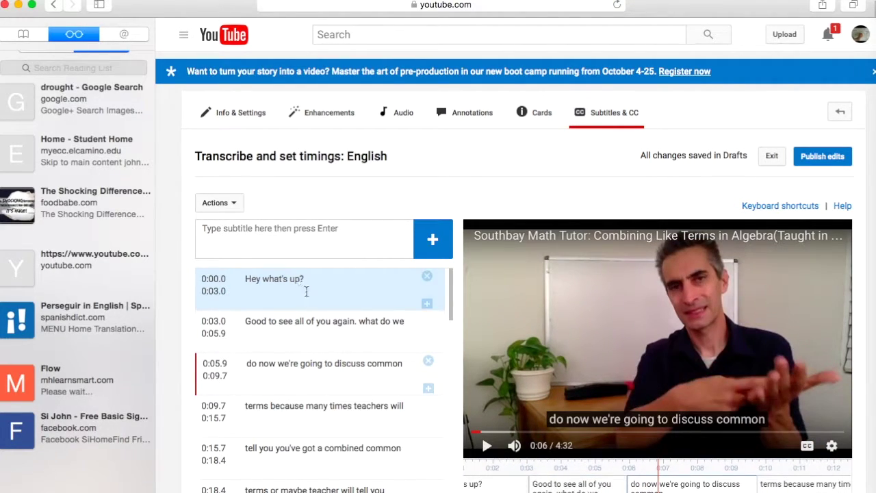
{"action": "left_click", "coordinate": [360, 325]}
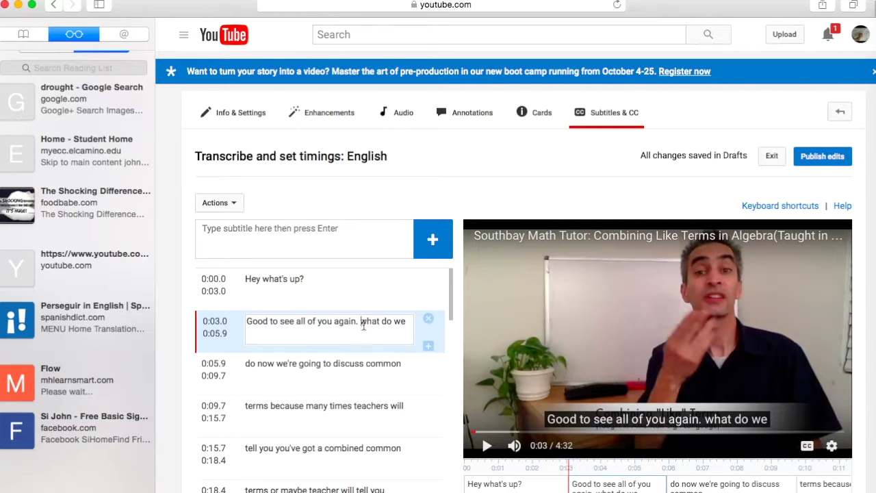
{"action": "left_click_drag", "start_coordinate": [360, 326], "coordinate": [365, 327]}
{"action": "type", "text": "W"}
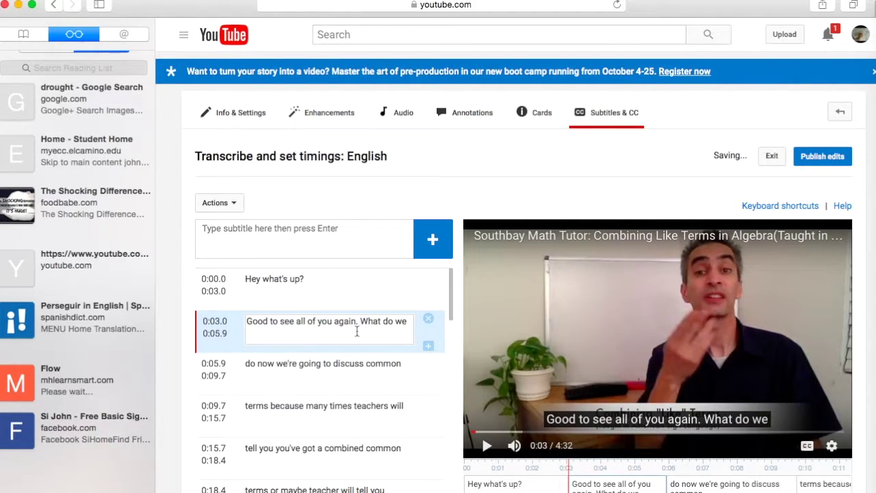
Replace "do" with "are" before "we" at the end of the second caption
{"action": "left_click", "coordinate": [384, 325]}
{"action": "type", "text": "are"}
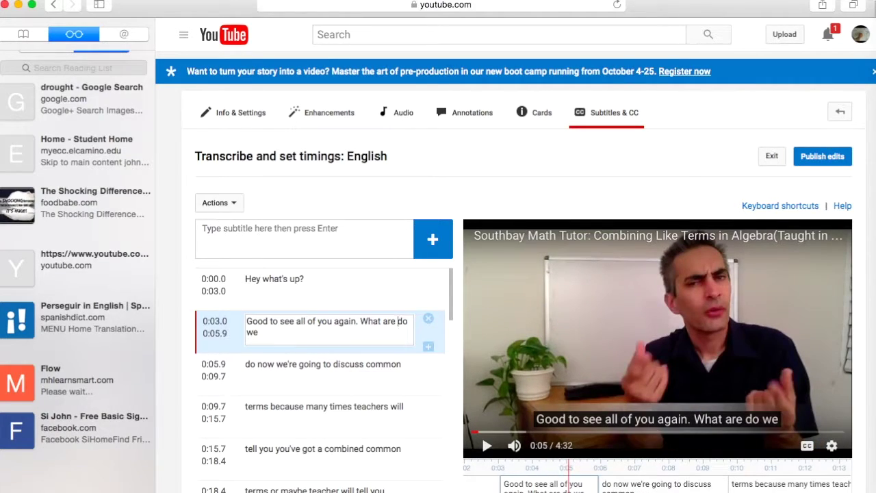
{"action": "left_click", "coordinate": [408, 324]}
{"action": "key", "text": "BackSpace"}
{"action": "key", "text": "BackSpace"}
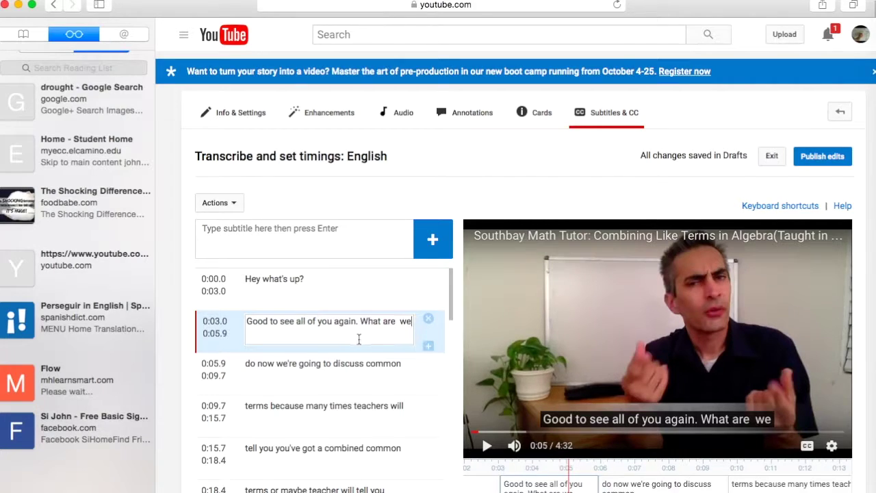
Change the start of the third caption to "going to do now?", keeping the remaining words
{"action": "left_click", "coordinate": [247, 368]}
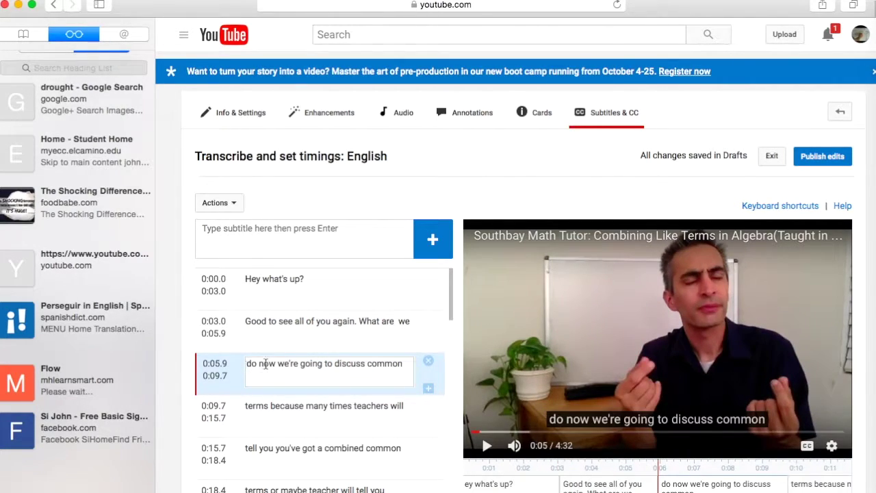
{"action": "type", "text": "going to"}
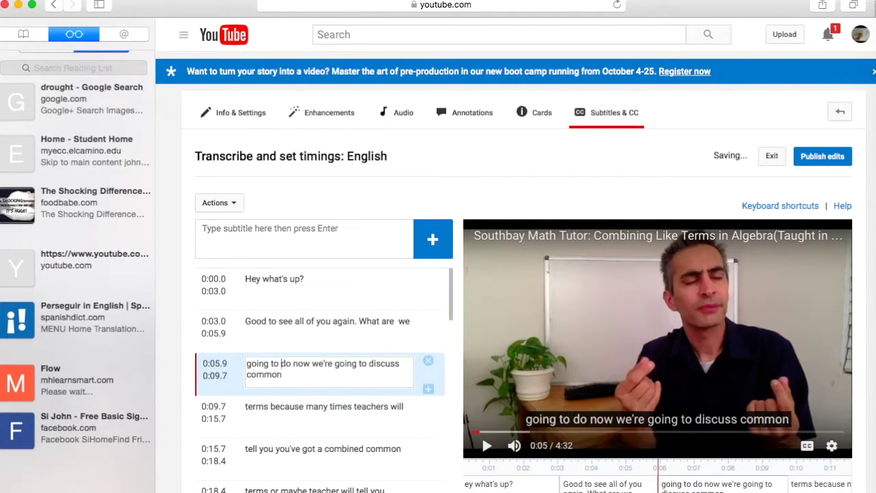
{"action": "left_click", "coordinate": [312, 368]}
{"action": "type", "text": "?"}
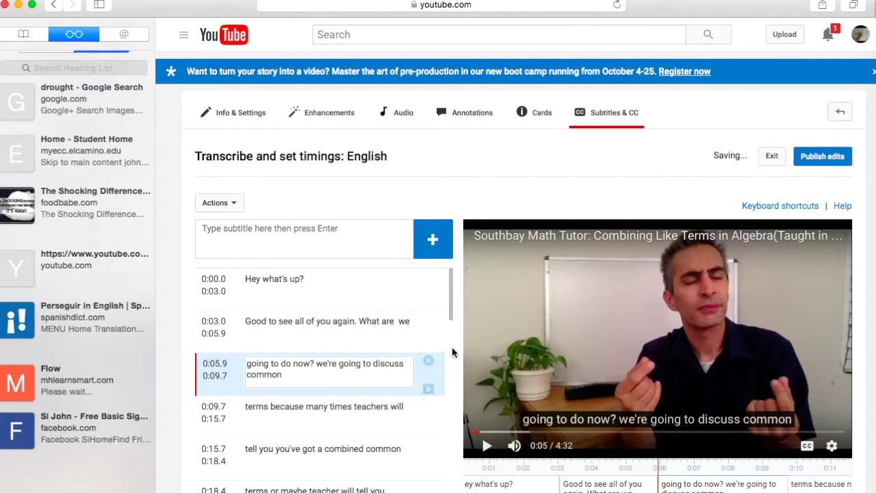
Replay the video from the beginning through the third caption to check the edited captions against the speech
{"action": "left_click", "coordinate": [473, 434]}
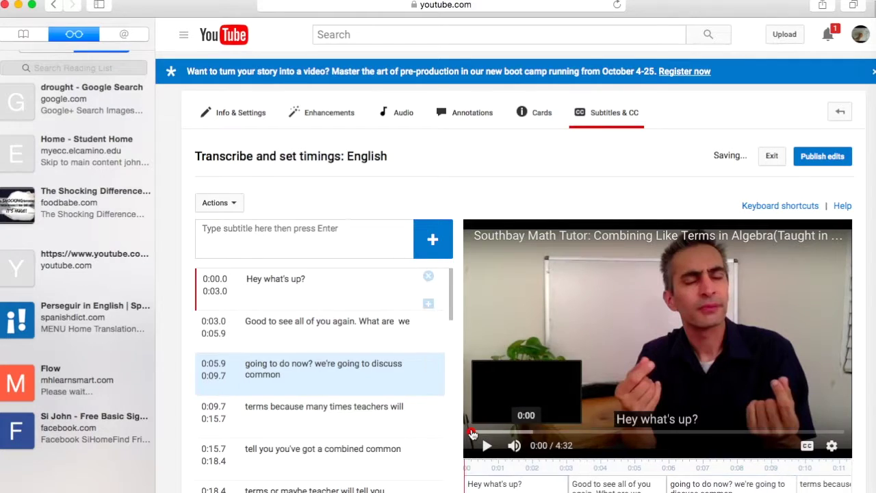
{"action": "left_click", "coordinate": [486, 446]}
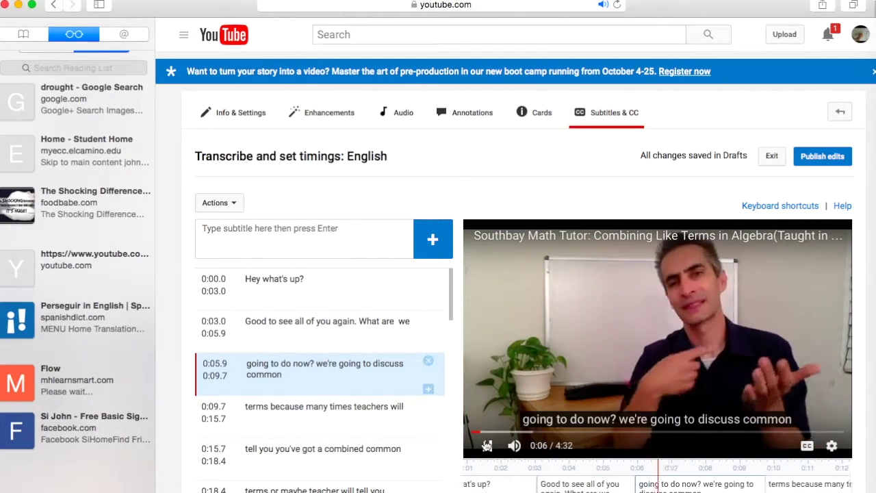
{"action": "left_click", "coordinate": [487, 446]}
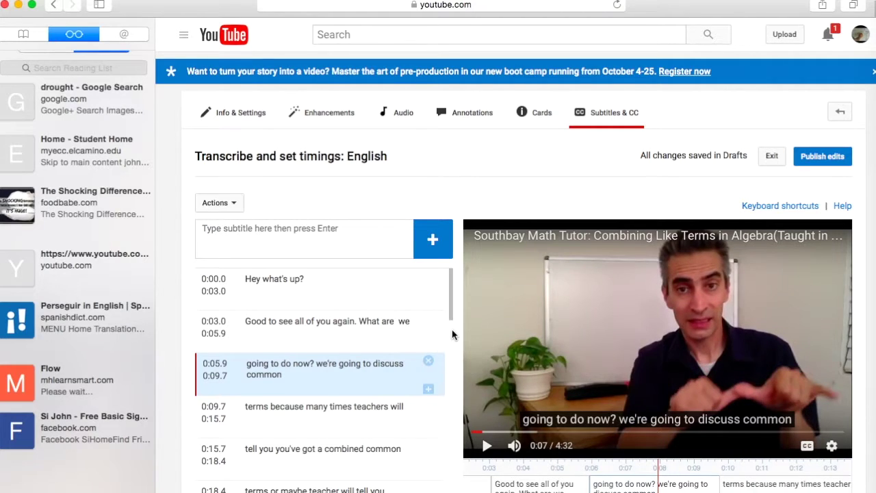
Publish the edited English subtitles and pause the video preview
{"action": "mouse_move", "coordinate": [451, 301]}
{"action": "left_mouse_down"}
{"action": "mouse_move", "coordinate": [450, 328]}
{"action": "mouse_move", "coordinate": [448, 291]}
{"action": "left_mouse_up"}
{"action": "left_click", "coordinate": [810, 158]}
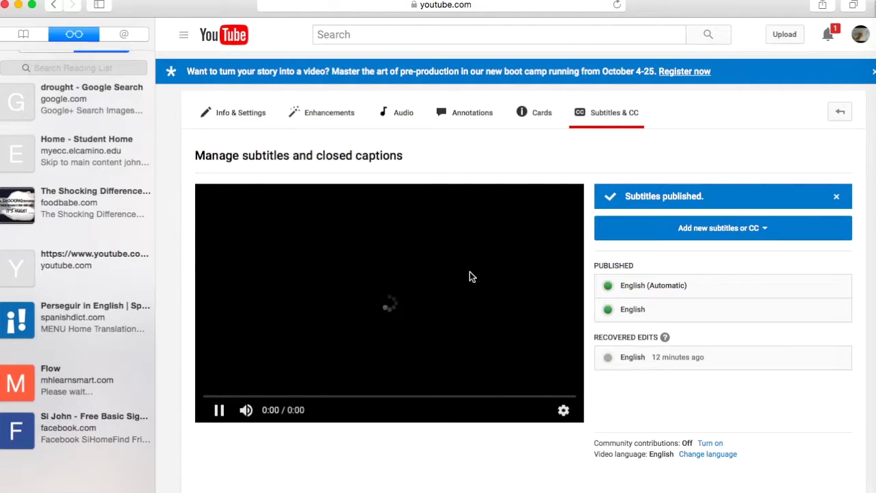
{"action": "left_click", "coordinate": [219, 411]}
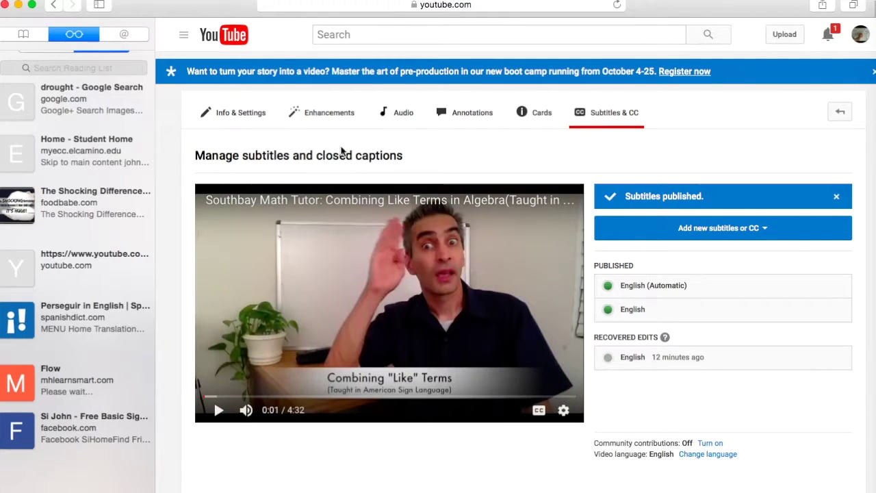
Open the published, non-automatic English subtitles and reopen them for editing, confirming the overwrite of the existing subtitles
{"action": "left_click", "coordinate": [690, 289]}
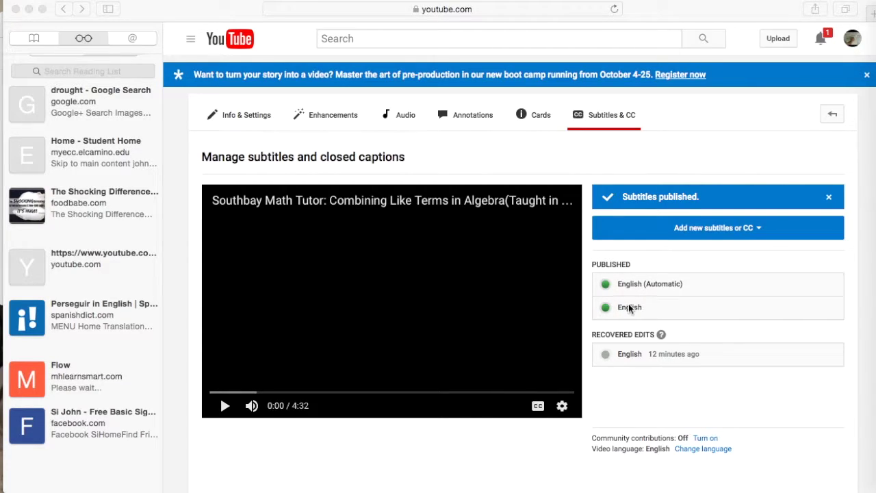
{"action": "left_click", "coordinate": [629, 308]}
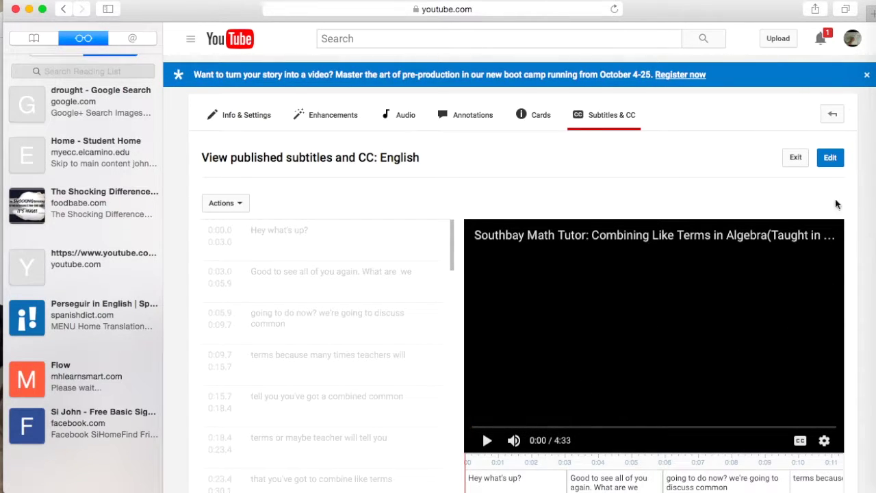
{"action": "left_click_drag", "start_coordinate": [766, 19], "coordinate": [730, 17]}
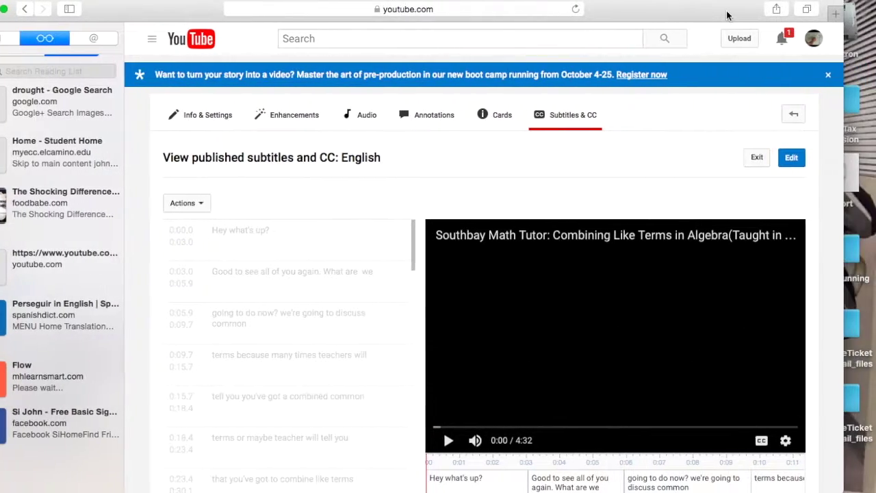
{"action": "scroll", "coordinate": [830, 325], "scroll_direction": "down", "scroll_amount": 3}
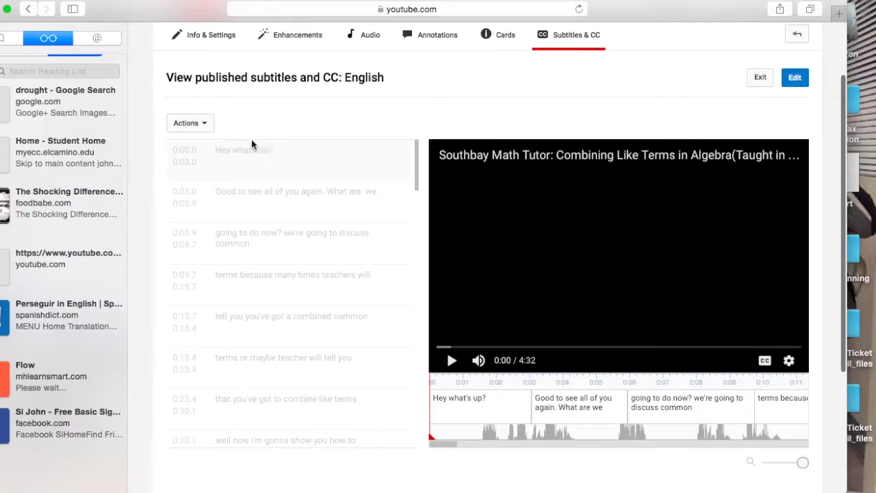
{"action": "left_click", "coordinate": [206, 125]}
{"action": "left_click", "coordinate": [288, 121]}
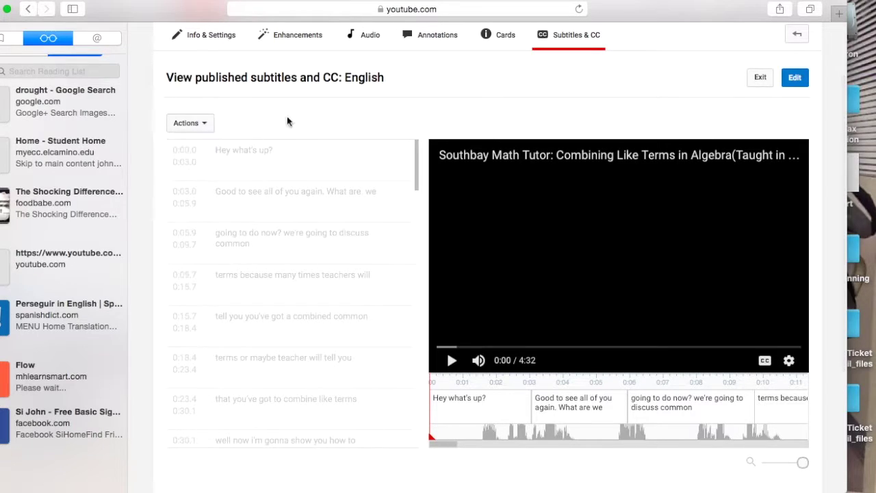
{"action": "left_click", "coordinate": [795, 79]}
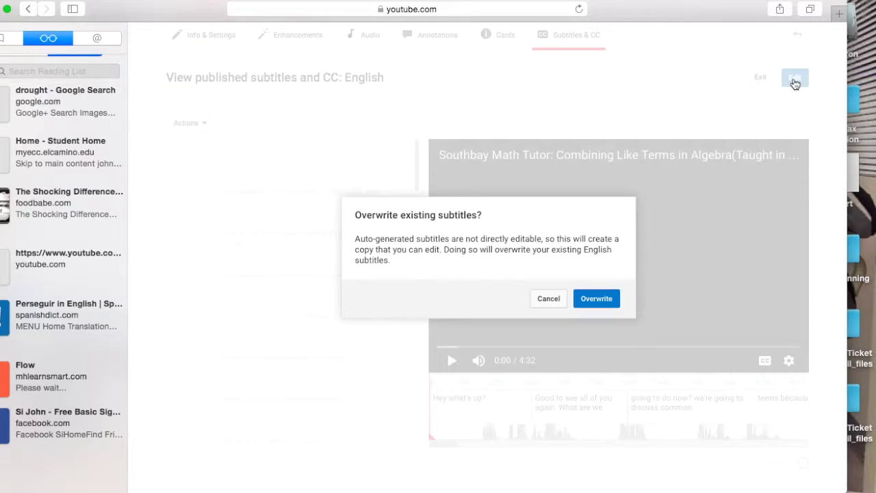
{"action": "left_click", "coordinate": [597, 300]}
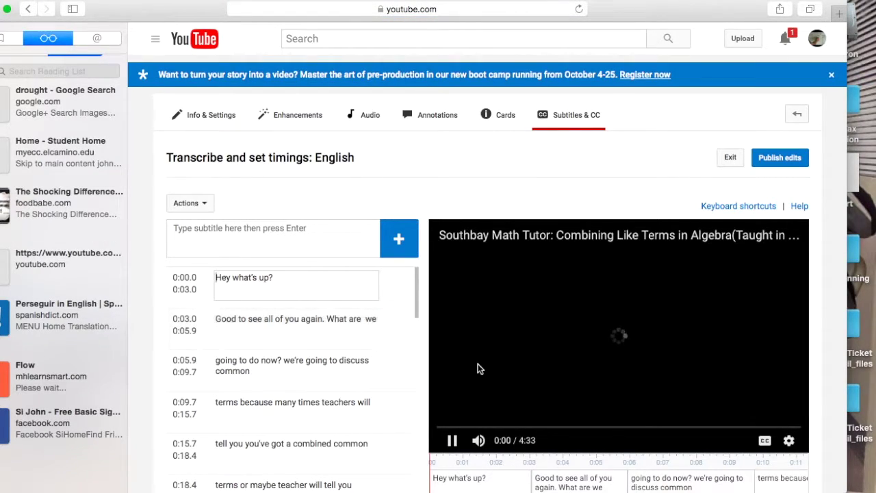
Pause the video preview and shorten the first caption on the timeline so it ends at 0:02.9
{"action": "left_click", "coordinate": [454, 441]}
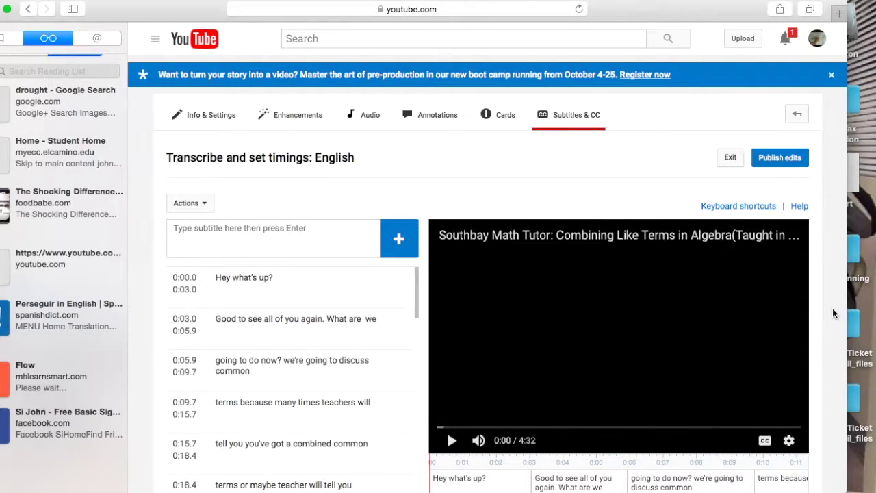
{"action": "scroll", "coordinate": [833, 314], "scroll_direction": "down", "scroll_amount": 3}
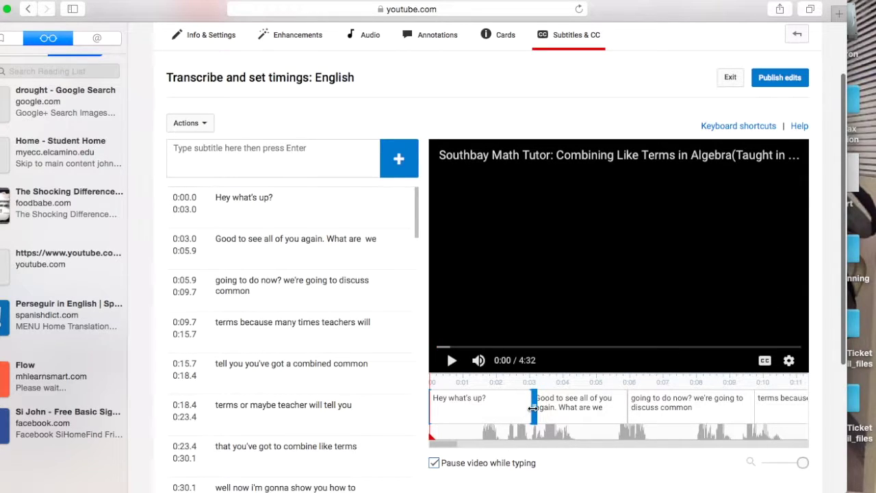
{"action": "left_click", "coordinate": [288, 197]}
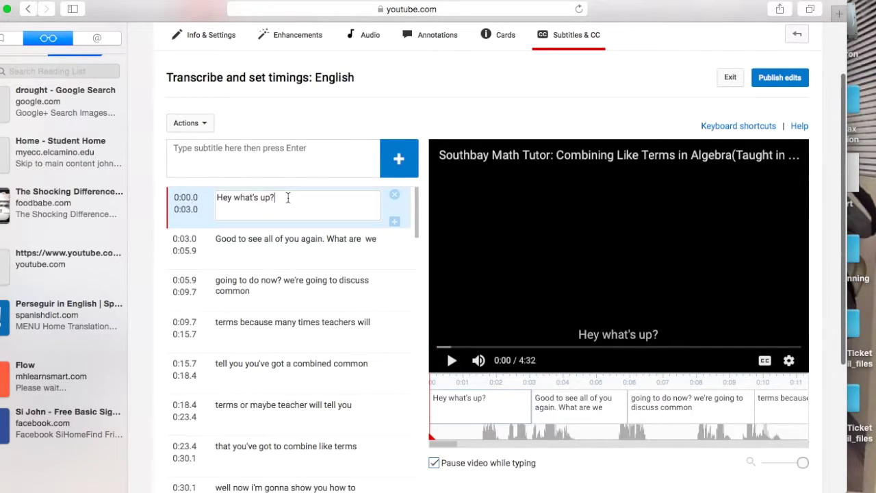
{"action": "left_click", "coordinate": [538, 407]}
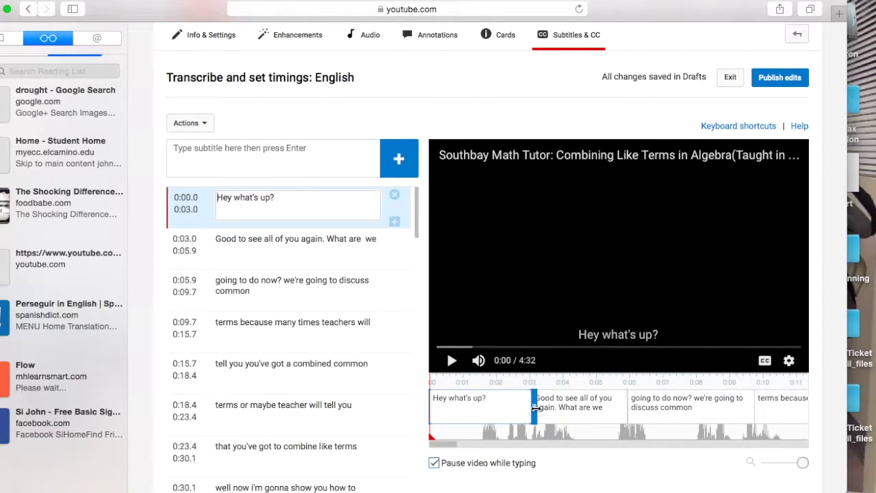
{"action": "mouse_move", "coordinate": [536, 407]}
{"action": "left_mouse_down"}
{"action": "mouse_move", "coordinate": [501, 405]}
{"action": "mouse_move", "coordinate": [527, 406]}
{"action": "left_mouse_up"}
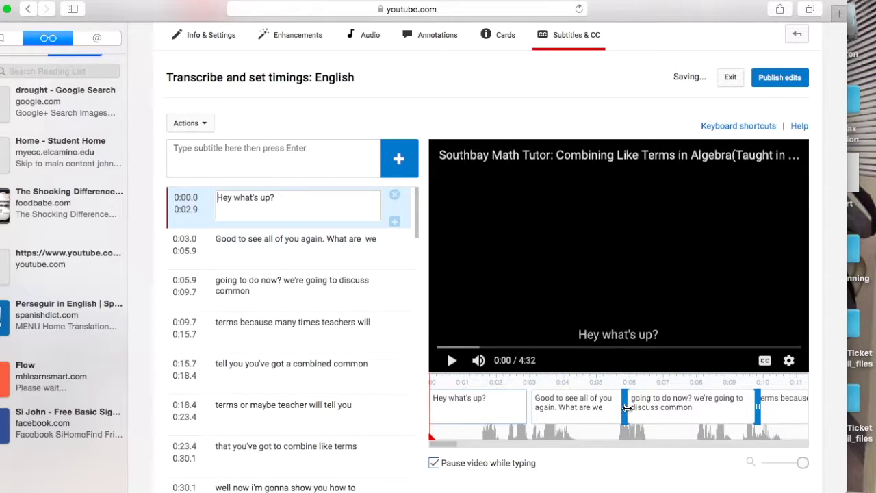
Move the third caption's start to 0:06.0 on the timeline and set the first caption's end time to 0:03.0
{"action": "mouse_move", "coordinate": [626, 408]}
{"action": "left_mouse_down"}
{"action": "mouse_move", "coordinate": [664, 406]}
{"action": "mouse_move", "coordinate": [631, 406]}
{"action": "left_mouse_up"}
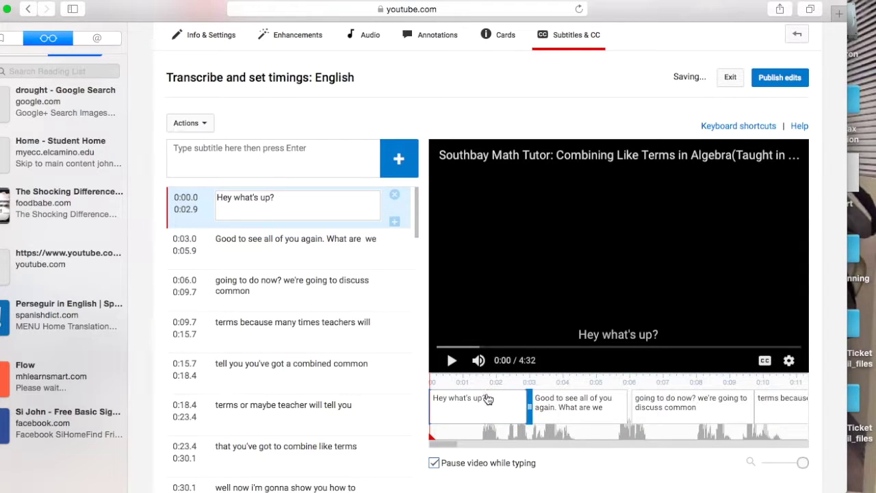
{"action": "left_click", "coordinate": [193, 214]}
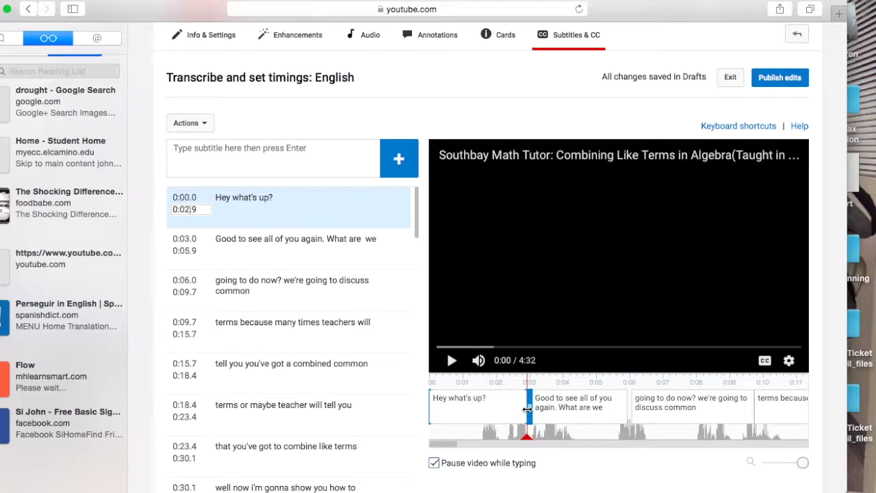
{"action": "key", "text": "Up"}
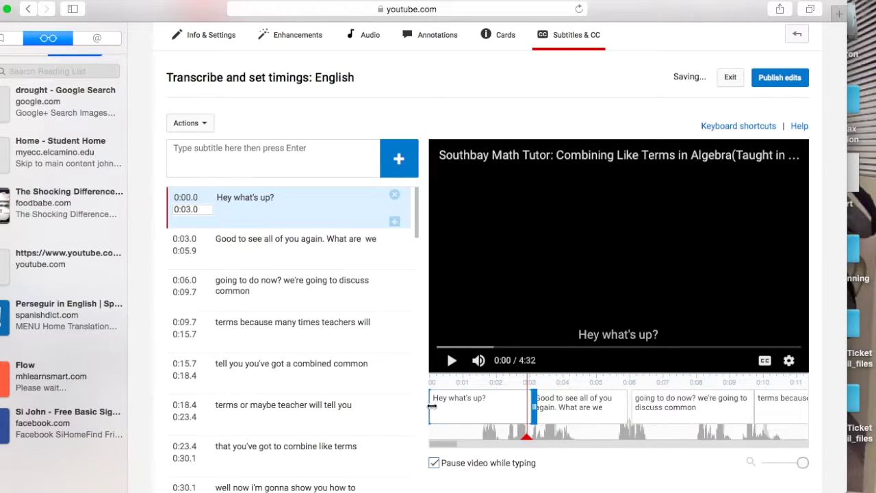
Move the first caption's start on the timeline to 0:01.3 and back to 0:00.0
{"action": "left_click_drag", "start_coordinate": [432, 405], "coordinate": [488, 408]}
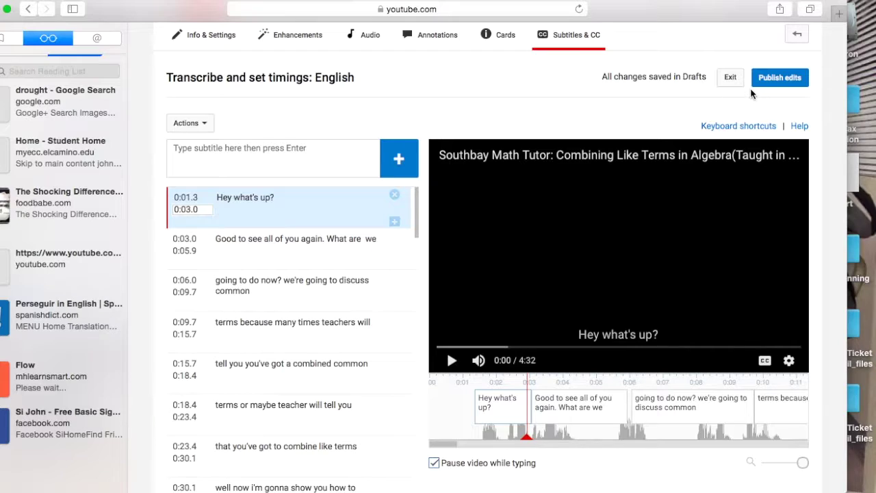
{"action": "mouse_move", "coordinate": [496, 409]}
{"action": "left_click_drag", "start_coordinate": [475, 402], "coordinate": [432, 403]}
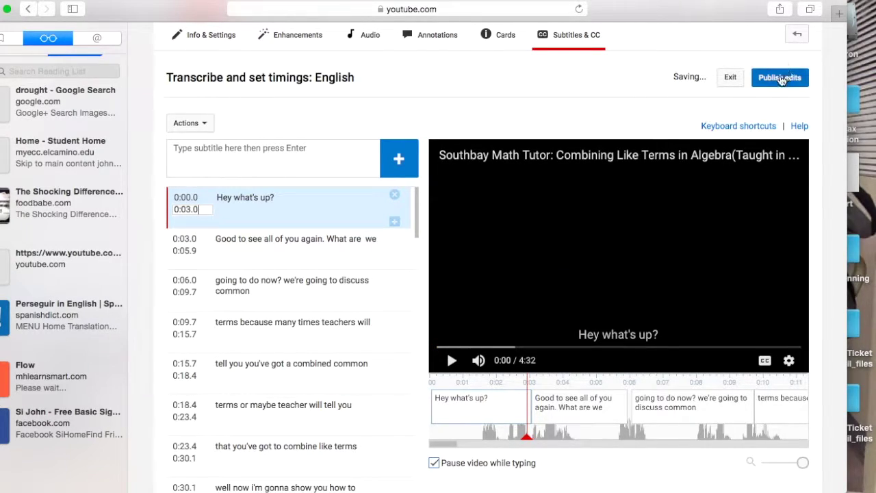